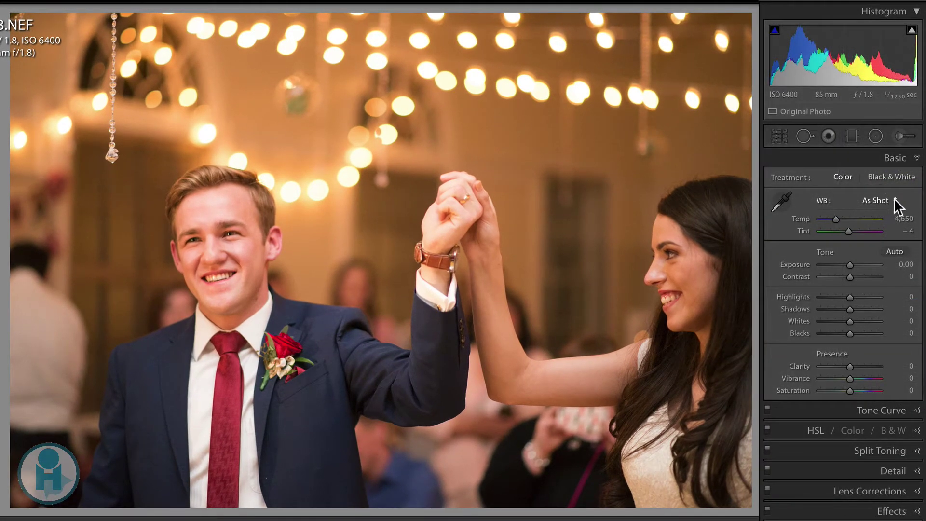
Apply the Tungsten white balance preset to the wedding photo: Temp 2,850, Tint 0.
{"action": "left_click", "coordinate": [893, 198]}
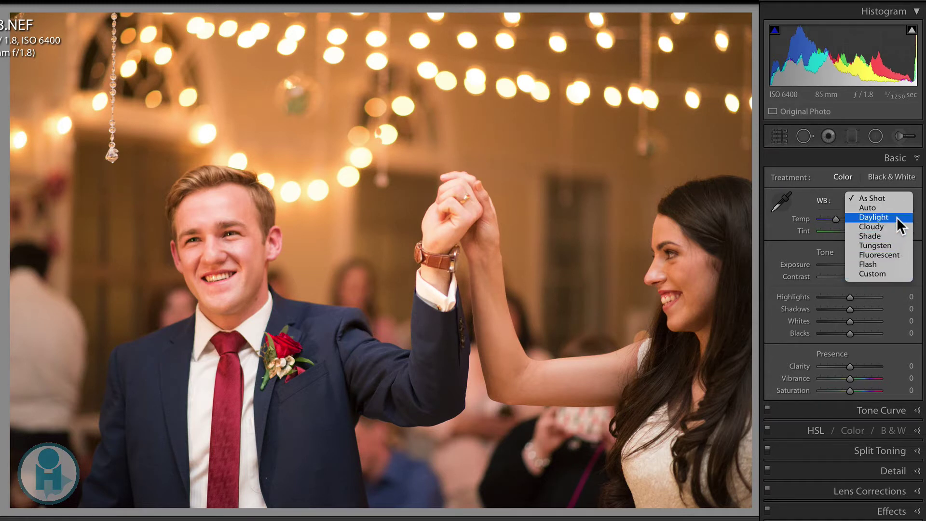
{"action": "left_click", "coordinate": [898, 244]}
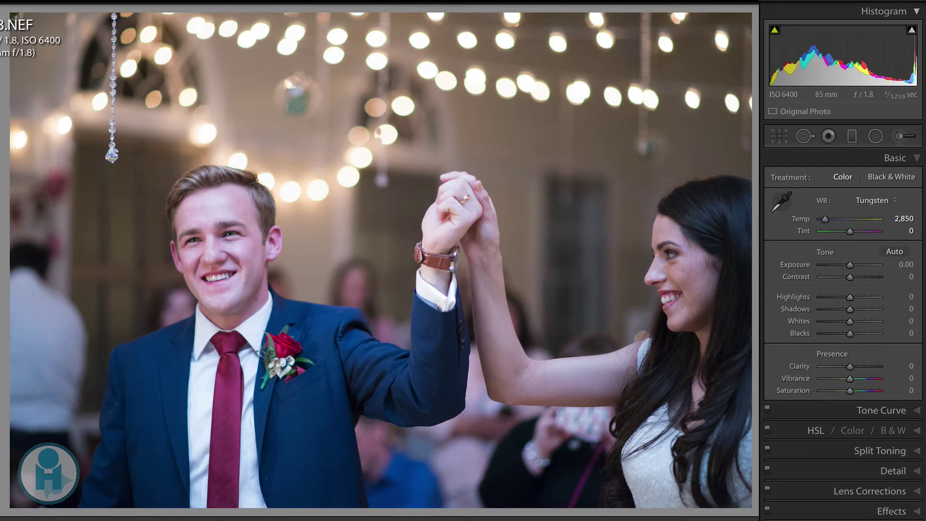
Choose the Auto white balance preset for the wedding photo; Temp stays at 2,850.
{"action": "left_click", "coordinate": [871, 201]}
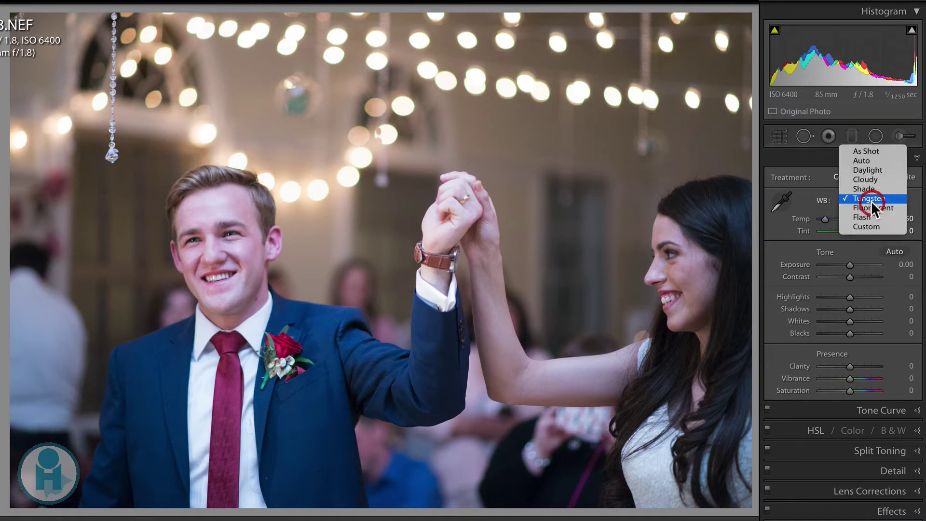
{"action": "left_click", "coordinate": [878, 161]}
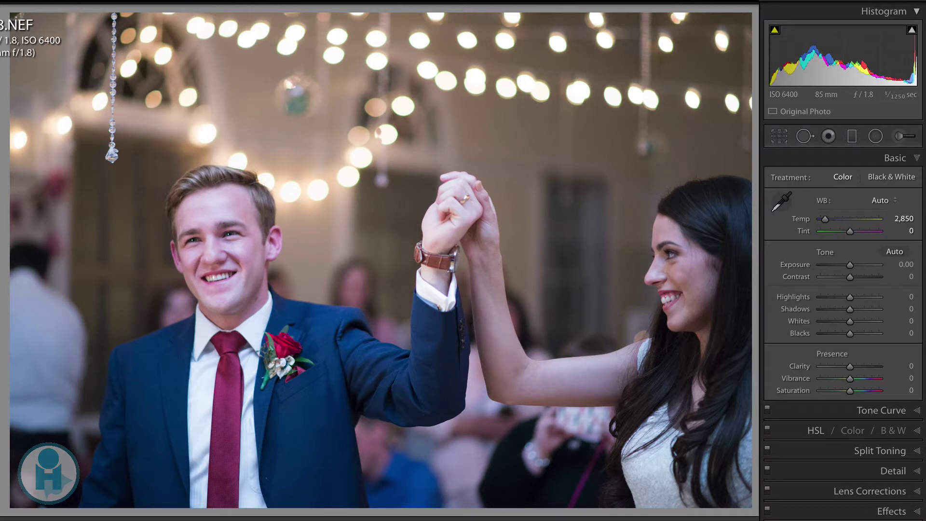
Drag the Temp slider right to 3,889, turning the white balance to Custom.
{"action": "left_click_drag", "start_coordinate": [823, 218], "coordinate": [830, 221]}
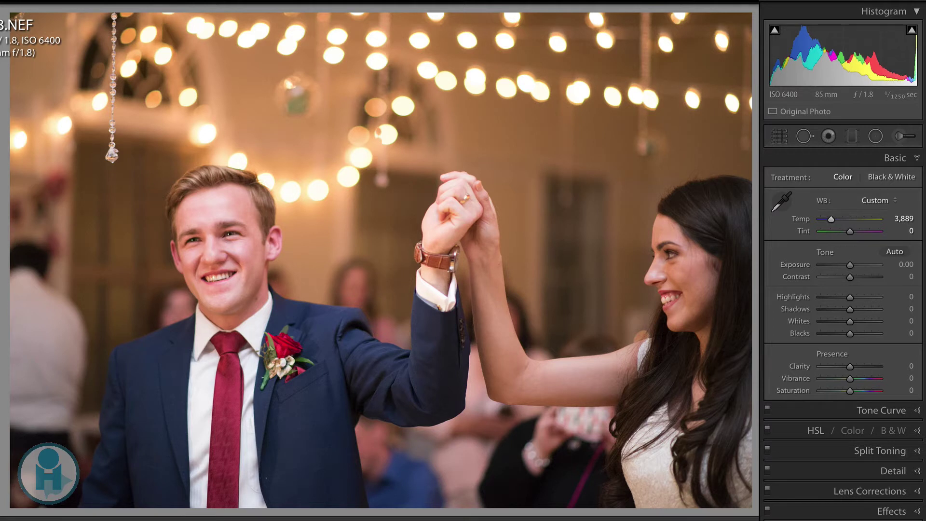
Type Temp values of 3500 and then 3800 into the temperature field.
{"action": "left_click", "coordinate": [903, 219]}
{"action": "type", "text": "3500"}
{"action": "key", "text": "Return"}
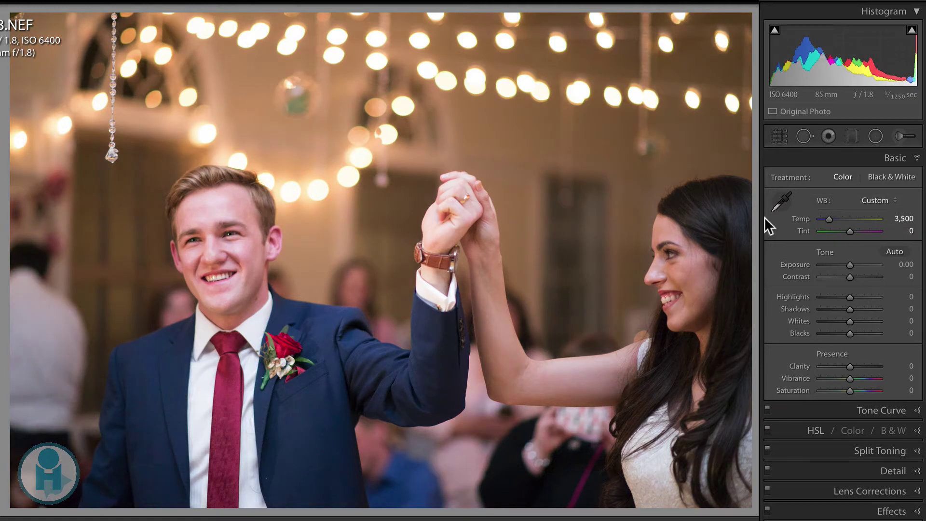
{"action": "left_click", "coordinate": [900, 219]}
{"action": "type", "text": "3800"}
{"action": "key", "text": "Return"}
Test cooler and warmer temperatures with the arrow keys, finishing at Temp 3,800.
{"action": "left_click", "coordinate": [901, 218]}
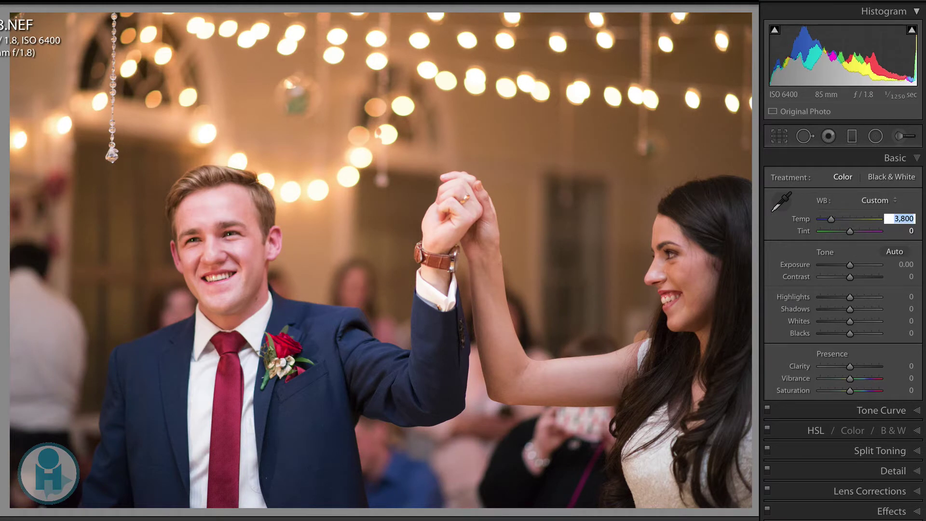
{"action": "key", "text": "Down"}
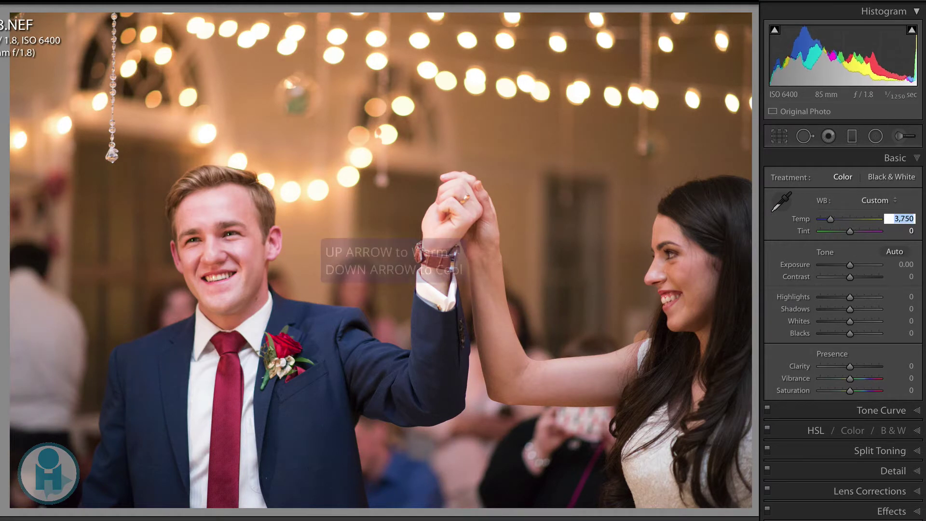
{"action": "key", "text": "Down"}
{"action": "key", "text": "Down"}
{"action": "key", "text": "Down"}
{"action": "key", "text": "Down"}
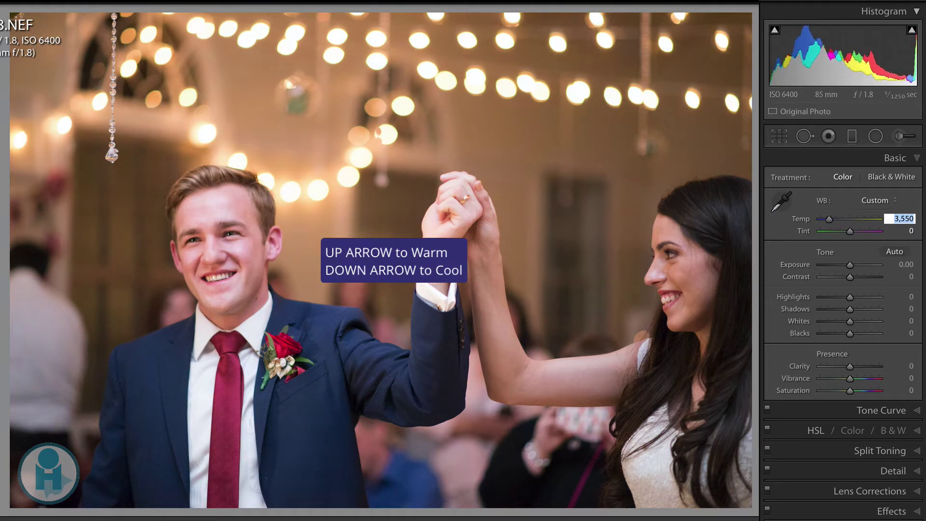
{"action": "key", "text": "Down"}
{"action": "key", "text": "Down"}
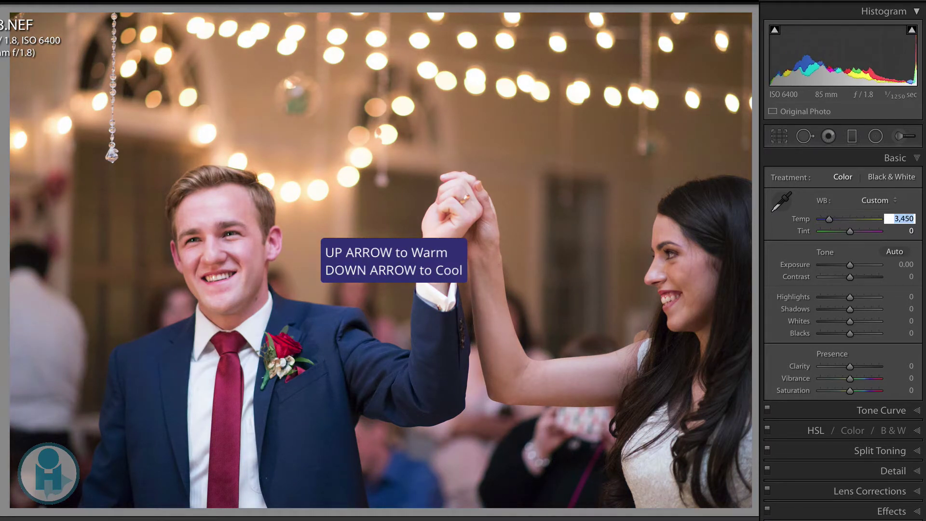
{"action": "key", "text": "Up"}
{"action": "key", "text": "Up"}
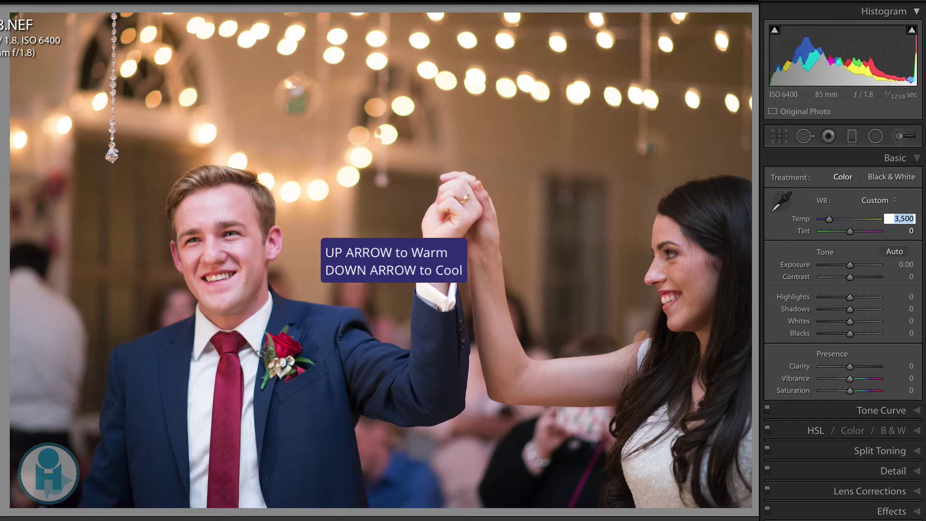
{"action": "key", "text": "Up"}
{"action": "key", "text": "Up"}
{"action": "key", "text": "Up"}
{"action": "key", "text": "Up"}
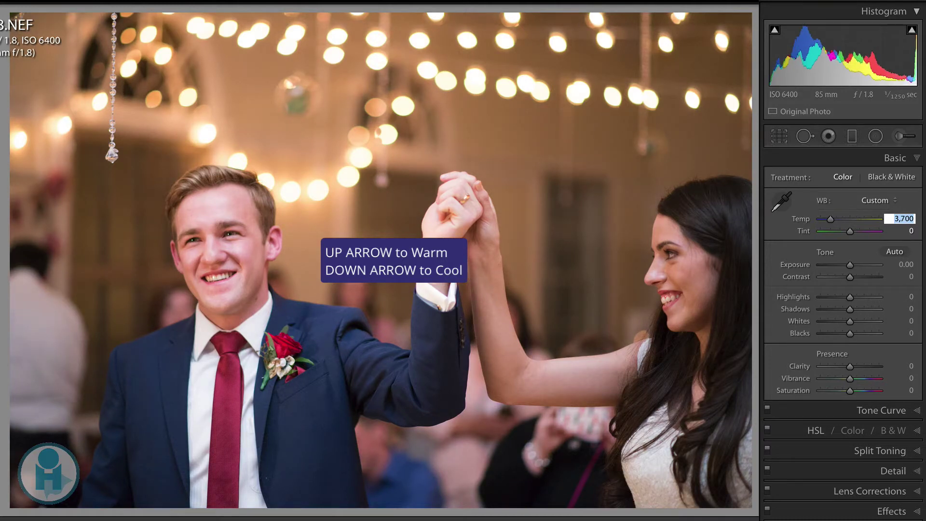
{"action": "key", "text": "Up"}
{"action": "key", "text": "Up"}
{"action": "key", "text": "Up"}
{"action": "key", "text": "Up"}
{"action": "key", "text": "Up"}
{"action": "key", "text": "Up"}
{"action": "key", "text": "Up"}
{"action": "key", "text": "Up"}
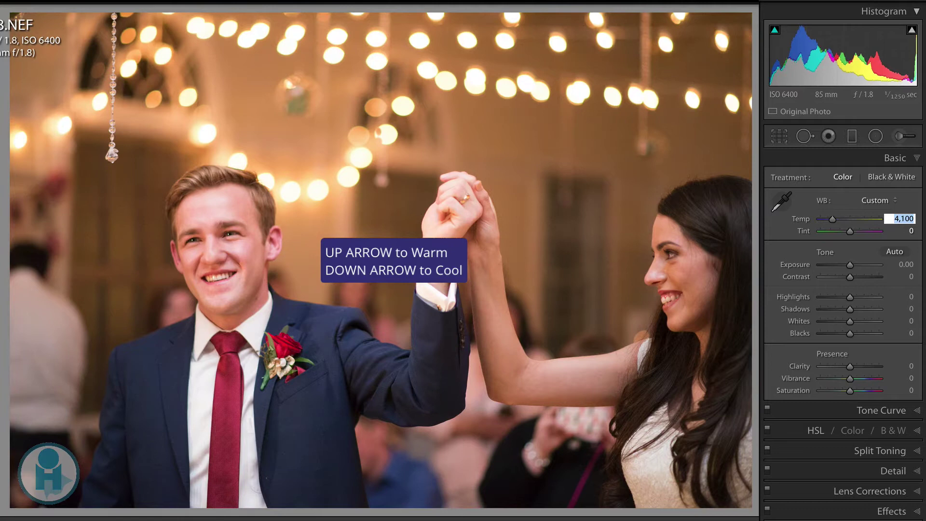
{"action": "key", "text": "Down"}
{"action": "key", "text": "Down"}
{"action": "key", "text": "Down"}
{"action": "key", "text": "Down"}
{"action": "key", "text": "Down"}
{"action": "key", "text": "Down"}
{"action": "key", "text": "Down"}
{"action": "key", "text": "Down"}
{"action": "key", "text": "Down"}
{"action": "key", "text": "Down"}
{"action": "key", "text": "Down"}
{"action": "key", "text": "Down"}
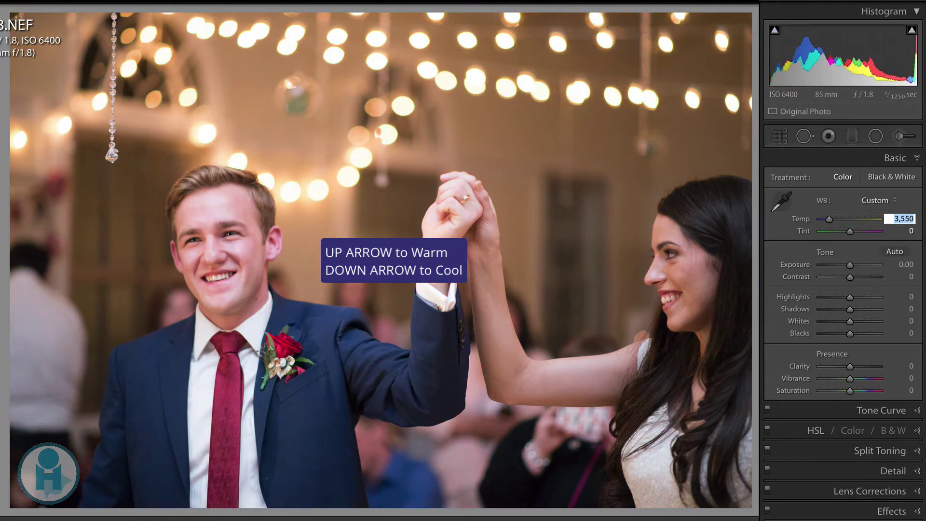
{"action": "key", "text": "Down"}
{"action": "key", "text": "Up"}
{"action": "key", "text": "Up"}
{"action": "key", "text": "Up"}
{"action": "key", "text": "Up"}
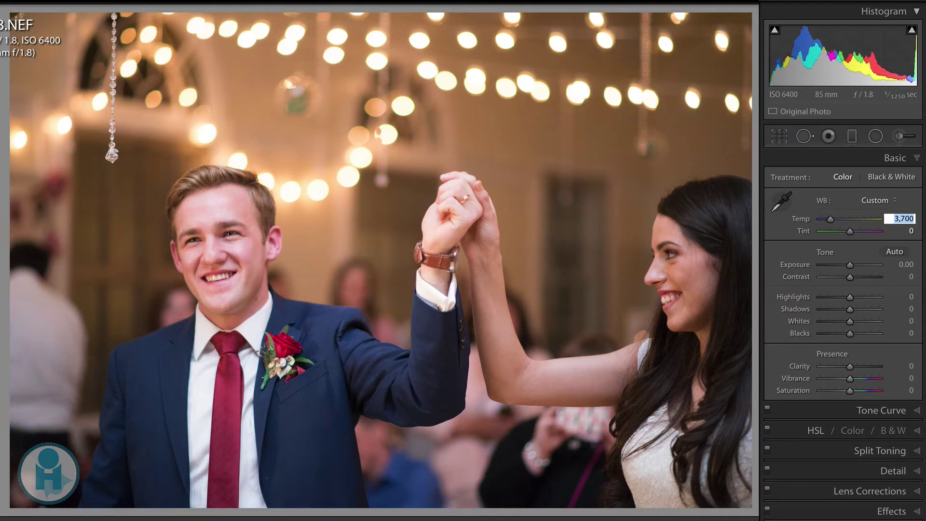
{"action": "key", "text": "Up"}
{"action": "key", "text": "Up"}
{"action": "key", "text": "Return"}
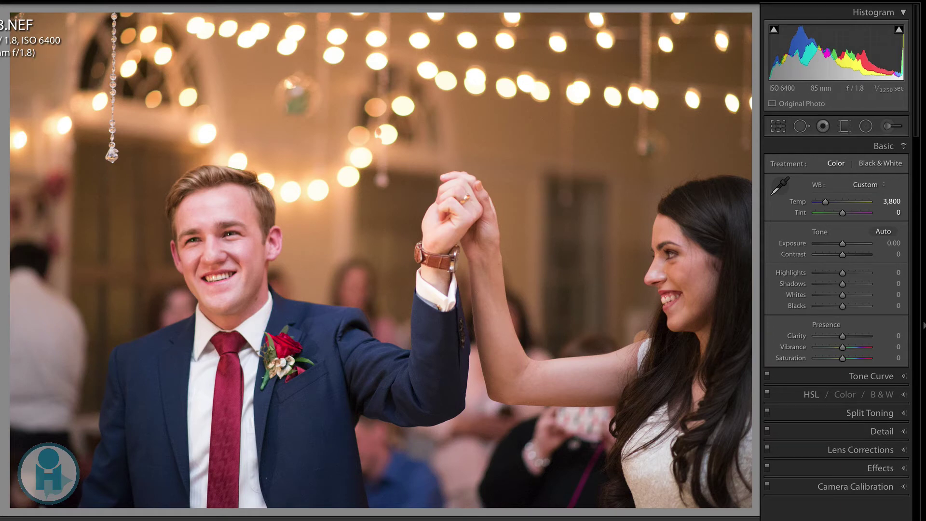
Go to the couple-on-bench photo and apply the Cloudy white balance preset.
{"action": "key", "text": "Right"}
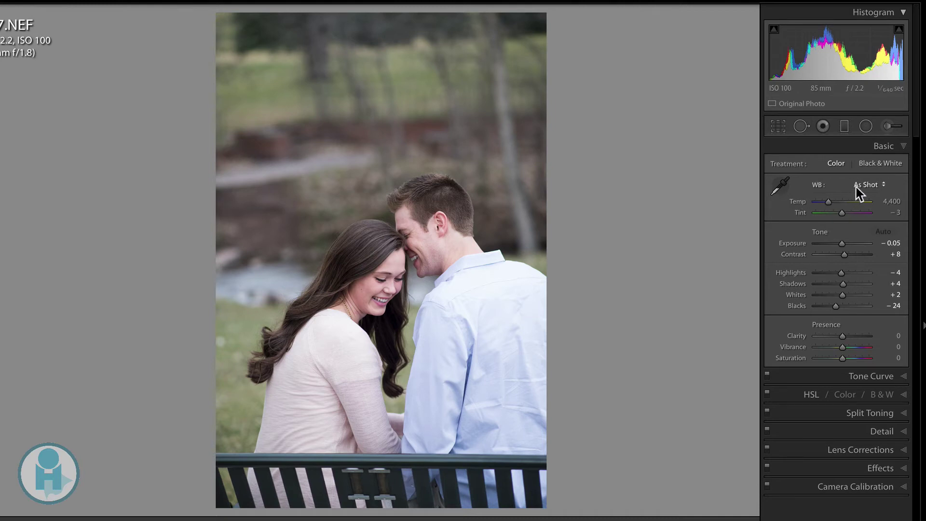
{"action": "left_click", "coordinate": [869, 185]}
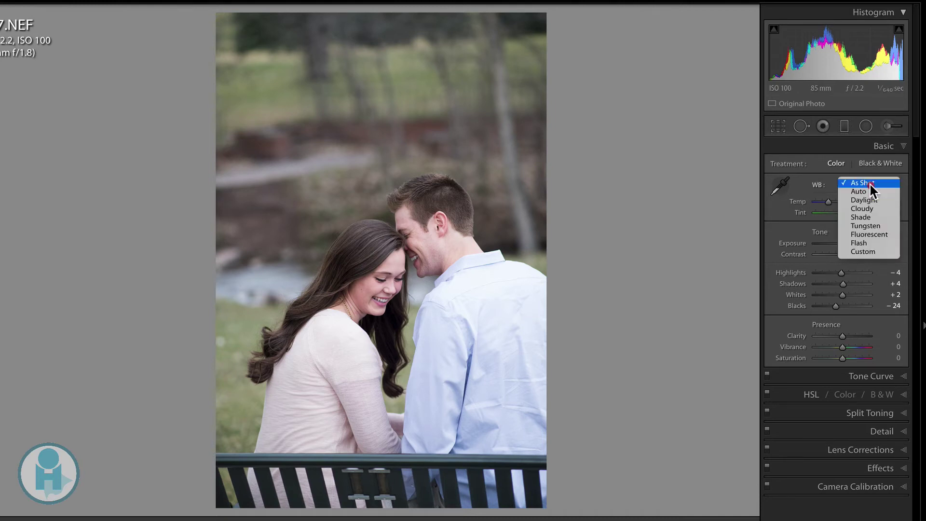
{"action": "left_click", "coordinate": [876, 207]}
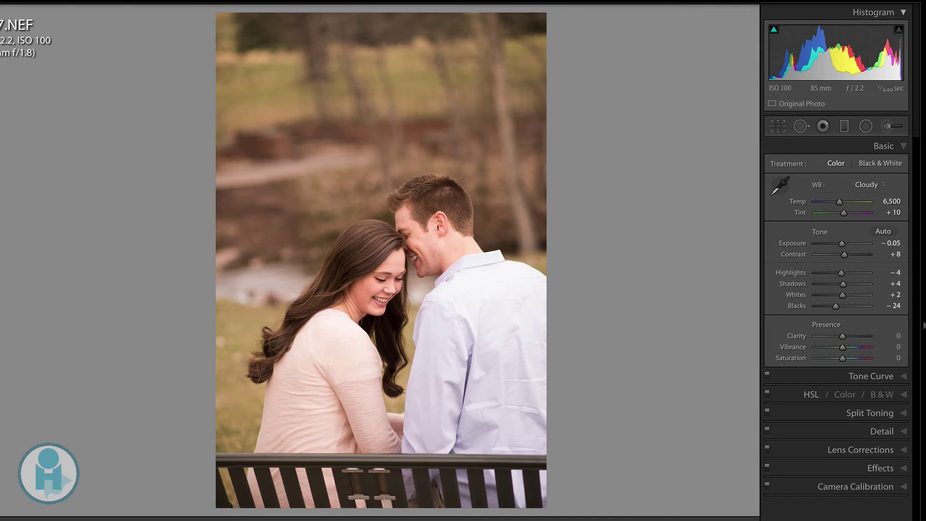
Enter Temp 6350, then fine-tune with the arrow keys to settle at 5,950.
{"action": "left_click", "coordinate": [892, 201]}
{"action": "type", "text": "6350"}
{"action": "key", "text": "Return"}
{"action": "key", "text": "Down"}
{"action": "key", "text": "Down"}
{"action": "key", "text": "Down"}
{"action": "key", "text": "Down"}
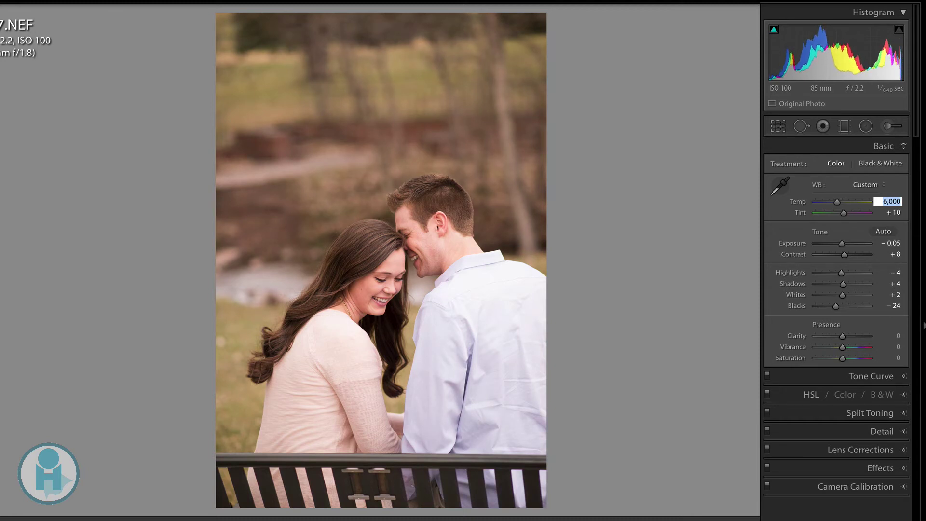
{"action": "key", "text": "Down"}
{"action": "key", "text": "Down"}
{"action": "key", "text": "Down"}
{"action": "key", "text": "Down"}
{"action": "key", "text": "Down"}
{"action": "key", "text": "Up"}
{"action": "key", "text": "Up"}
{"action": "key", "text": "Up"}
{"action": "key", "text": "Up"}
{"action": "key", "text": "Return"}
Go to the cherry-blossom couple photo and apply the Daylight white balance preset.
{"action": "key", "text": "Right"}
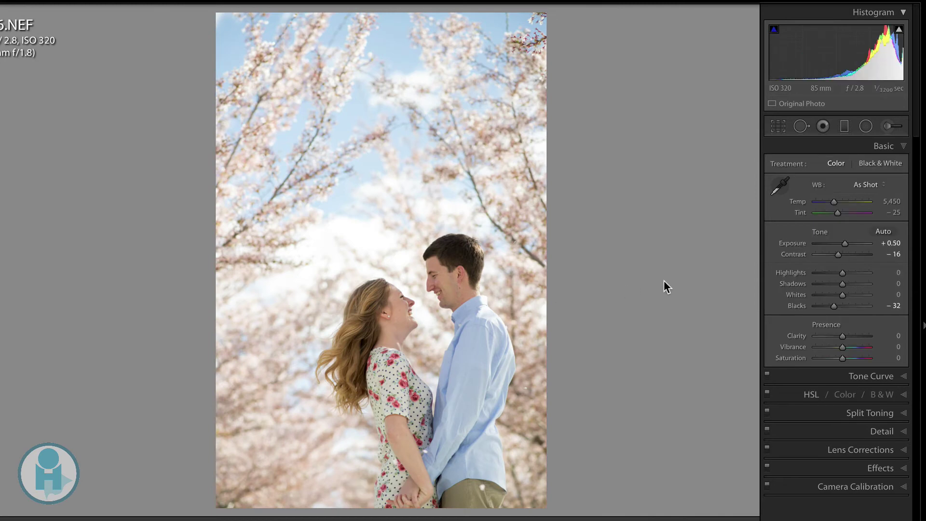
{"action": "left_click", "coordinate": [870, 184]}
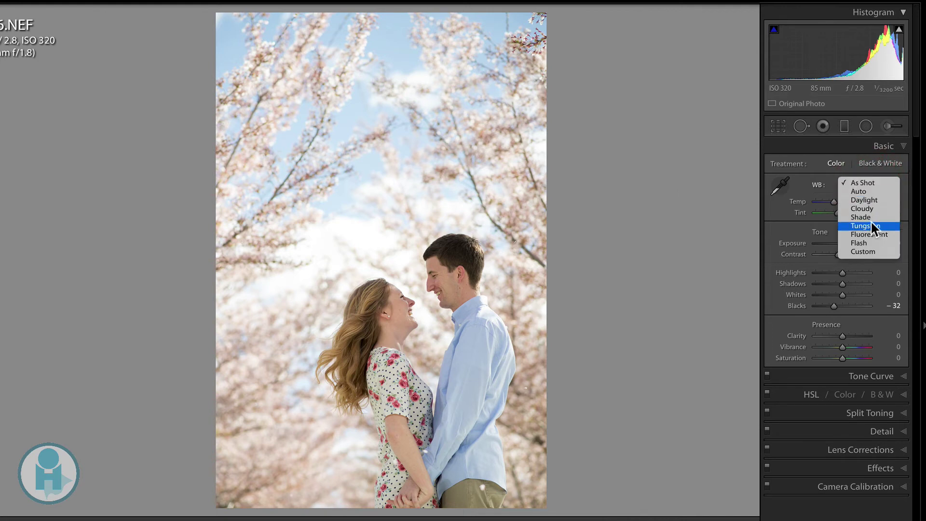
{"action": "left_click", "coordinate": [873, 200]}
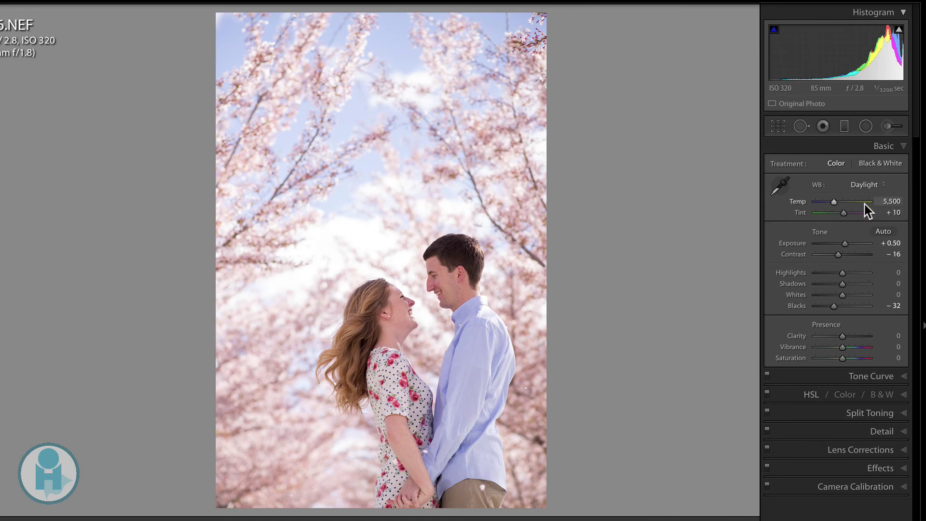
Raise Temp to 6,450 with the arrow keys, then advance to the stone-columns wedding photo.
{"action": "left_click", "coordinate": [891, 201]}
{"action": "key", "text": "Up"}
{"action": "key", "text": "Up"}
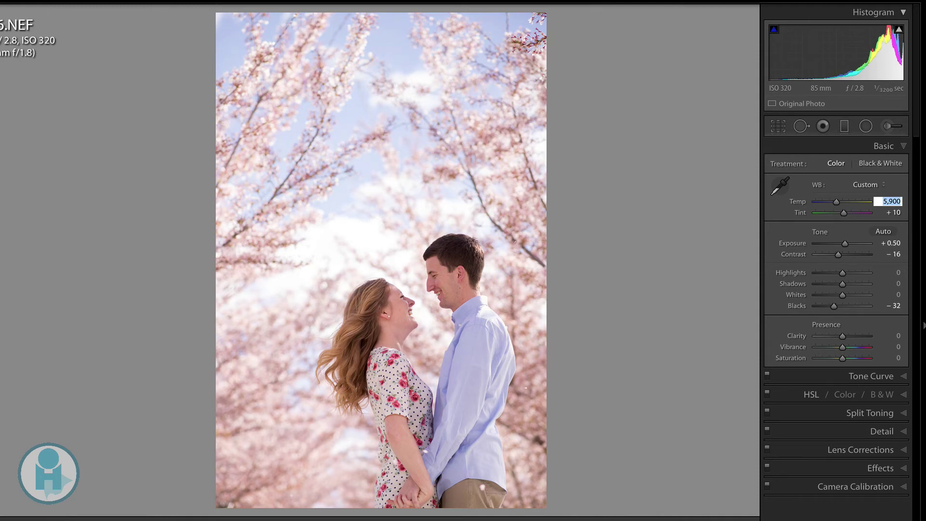
{"action": "key", "text": "Up"}
{"action": "key", "text": "Up"}
{"action": "key", "text": "Up"}
{"action": "key", "text": "Up"}
{"action": "key", "text": "Return"}
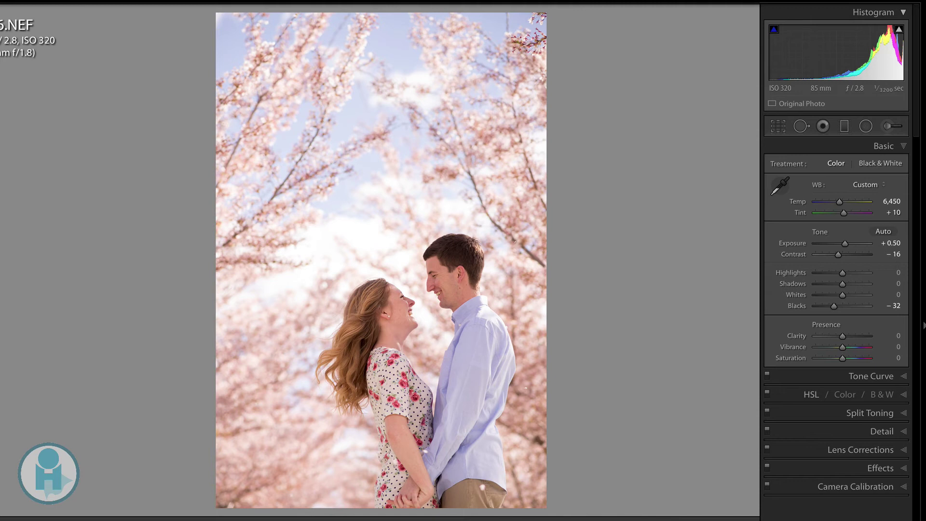
{"action": "key", "text": "Right"}
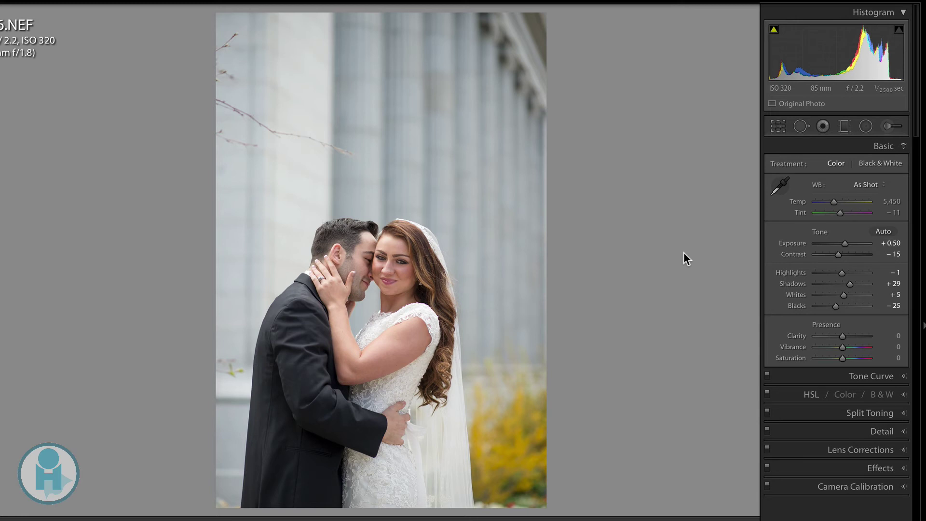
Apply the Cloudy preset to the stone-columns wedding photo, giving Temp 6,500 and Tint +10.
{"action": "left_click", "coordinate": [867, 184]}
{"action": "left_click", "coordinate": [870, 207]}
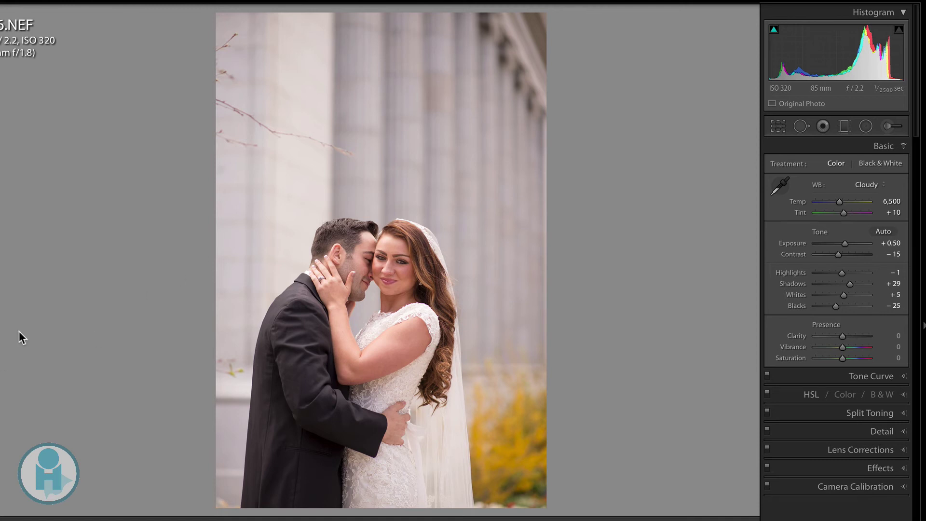
On the next photo, reset white balance to As Shot, take the WB eyedropper, and enlarge the view.
{"action": "key", "text": "Right"}
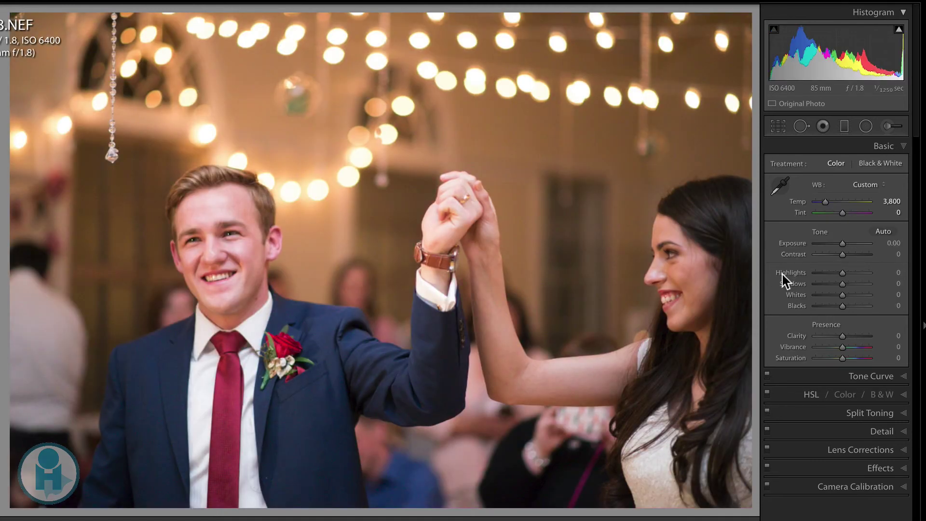
{"action": "double_click", "coordinate": [817, 186]}
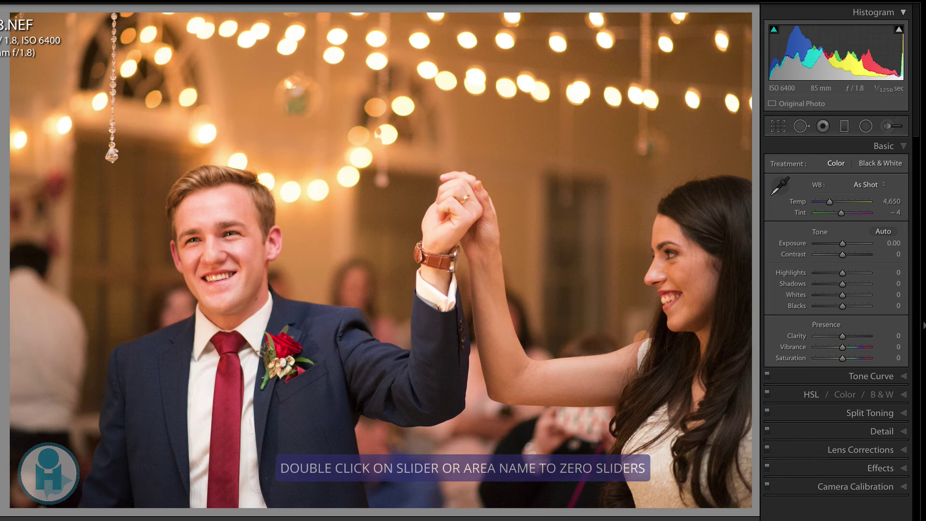
{"action": "left_click", "coordinate": [782, 185]}
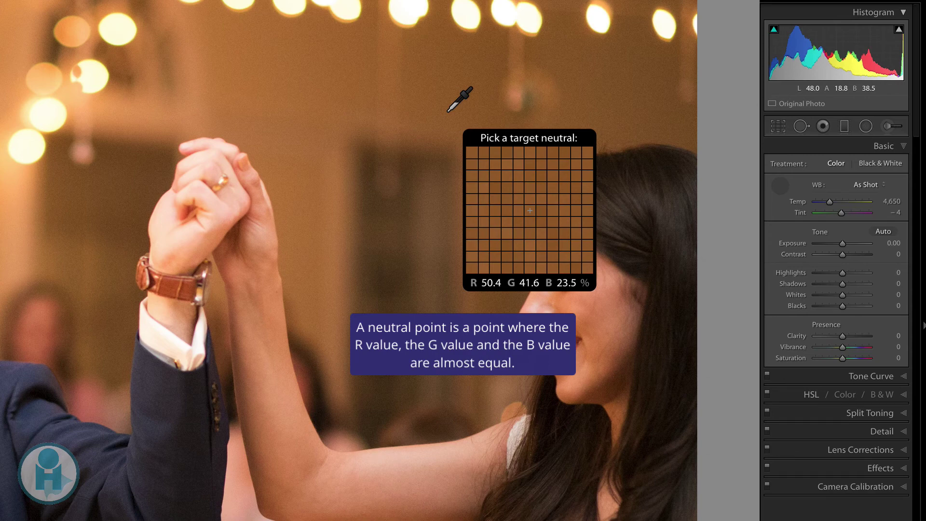
{"action": "key", "text": "z"}
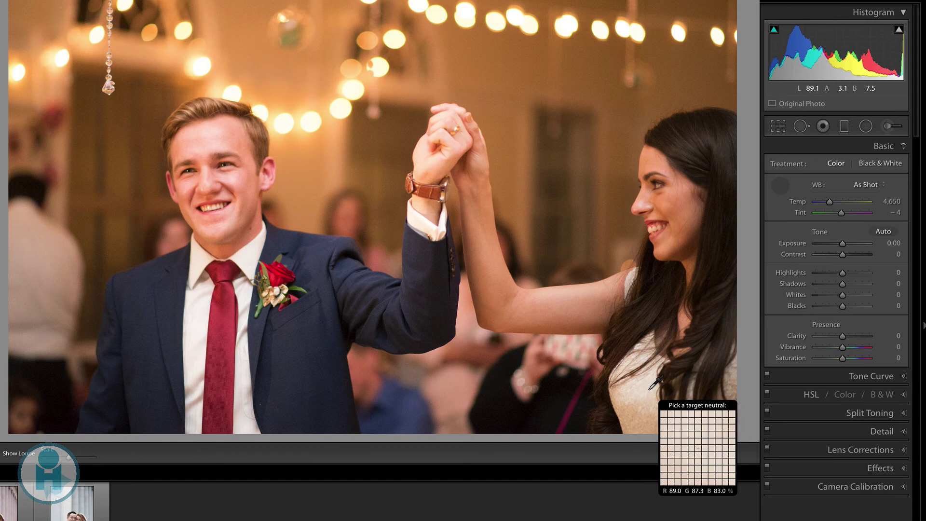
{"action": "key", "text": "F6"}
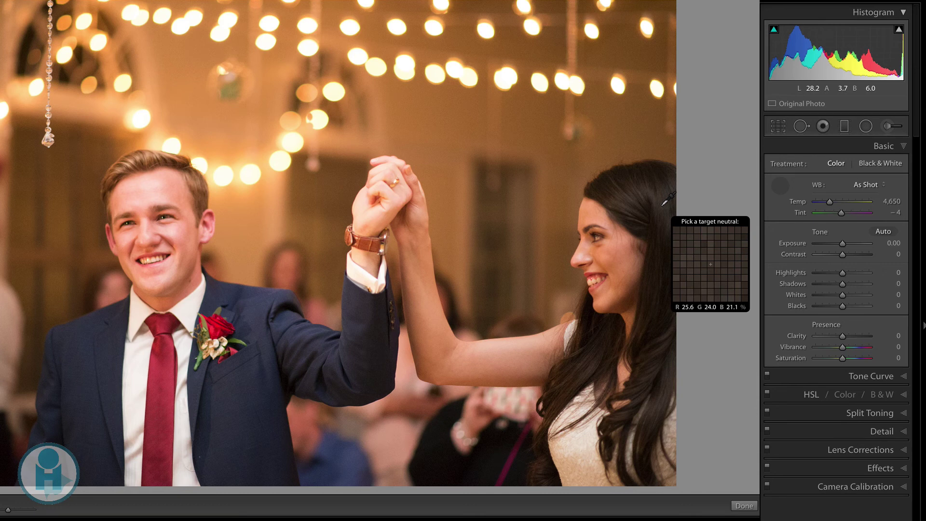
Sample the bride's hair with the eyedropper, setting Temp 3,800 and Tint −15.
{"action": "left_click", "coordinate": [661, 206]}
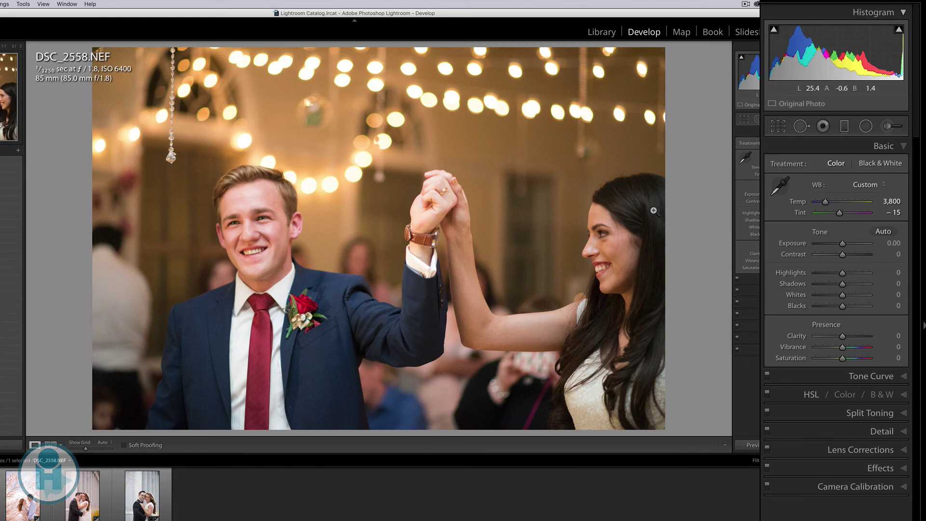
Take the WB eyedropper again, enlarge the loupe grid cells via Scale, and toggle Show Loupe off and on.
{"action": "left_click", "coordinate": [779, 187]}
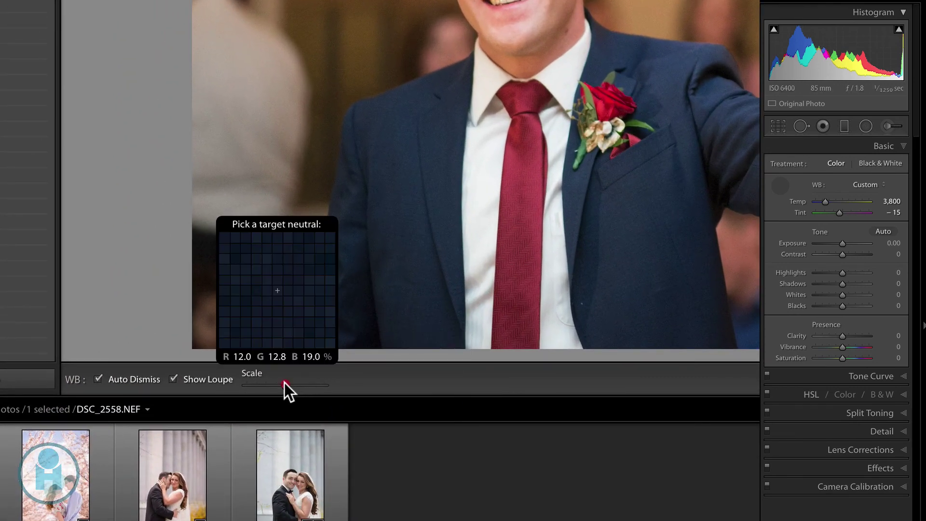
{"action": "mouse_move", "coordinate": [284, 384]}
{"action": "left_mouse_down"}
{"action": "mouse_move", "coordinate": [253, 384]}
{"action": "mouse_move", "coordinate": [302, 384]}
{"action": "left_mouse_up"}
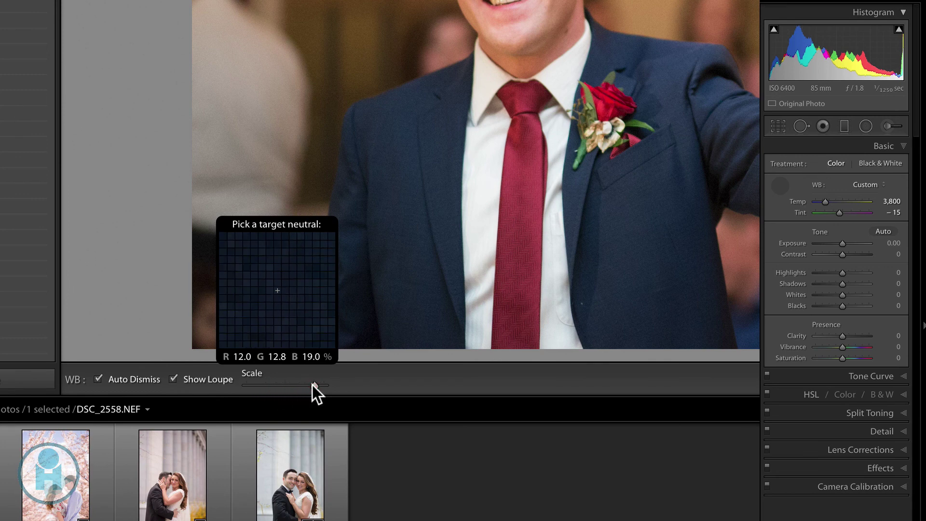
{"action": "left_click_drag", "start_coordinate": [314, 385], "coordinate": [274, 386]}
{"action": "left_click", "coordinate": [173, 378]}
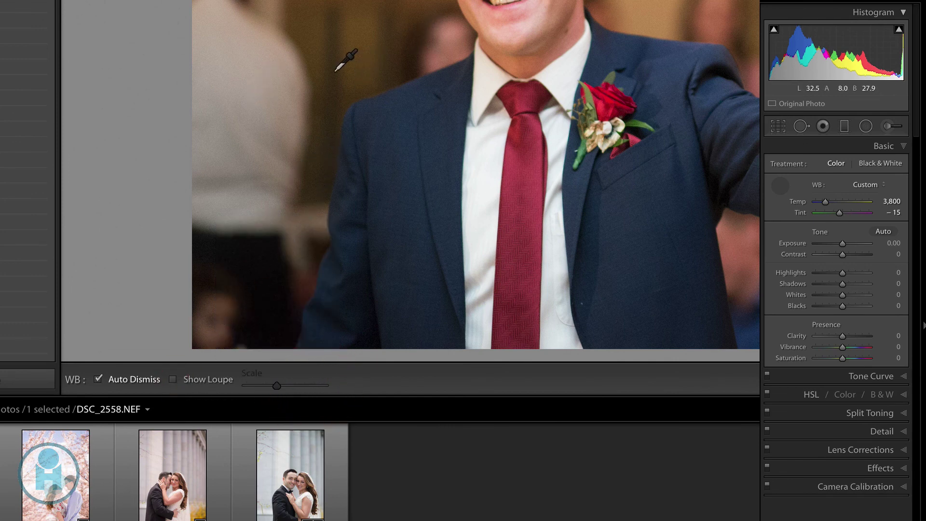
{"action": "left_click", "coordinate": [174, 378]}
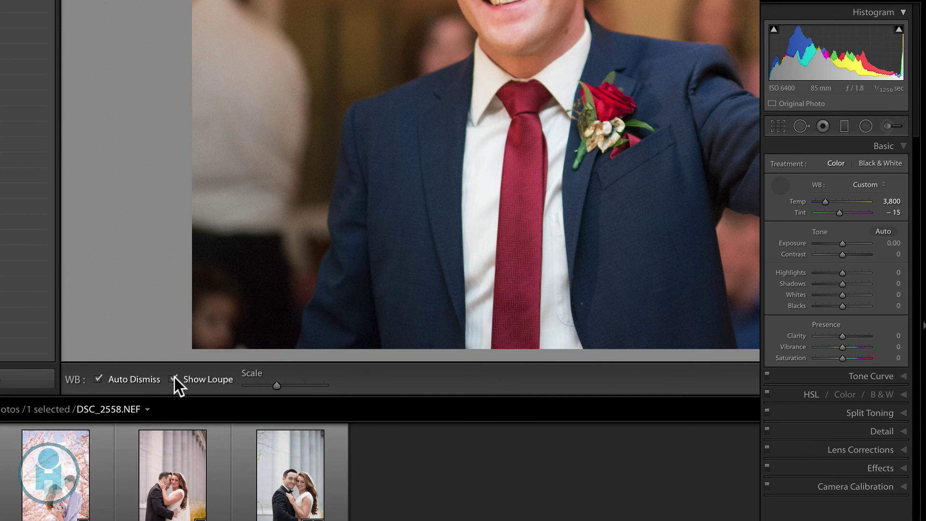
With Auto Dismiss off, sample neutral points around the raised hands, overhead lights and bride's arm.
{"action": "left_click", "coordinate": [97, 379]}
{"action": "left_click", "coordinate": [330, 205]}
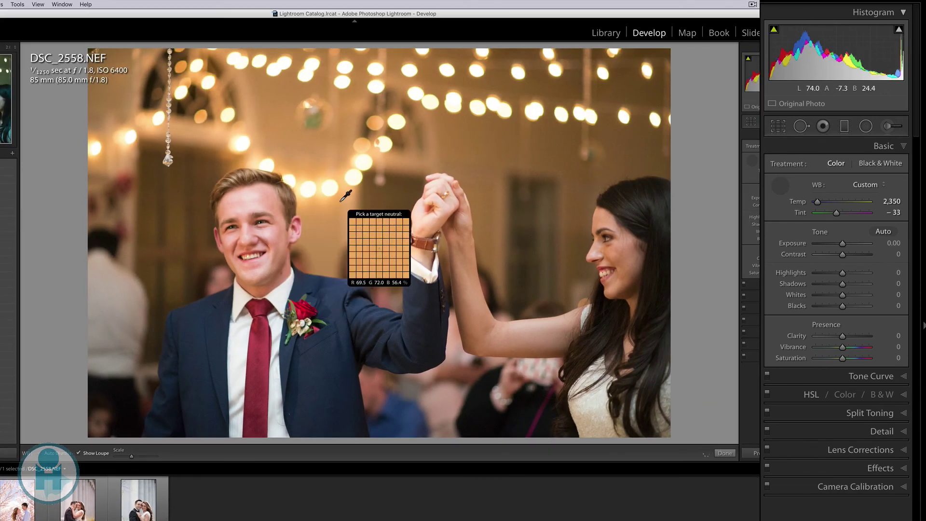
{"action": "left_click", "coordinate": [367, 180]}
{"action": "left_click", "coordinate": [367, 122]}
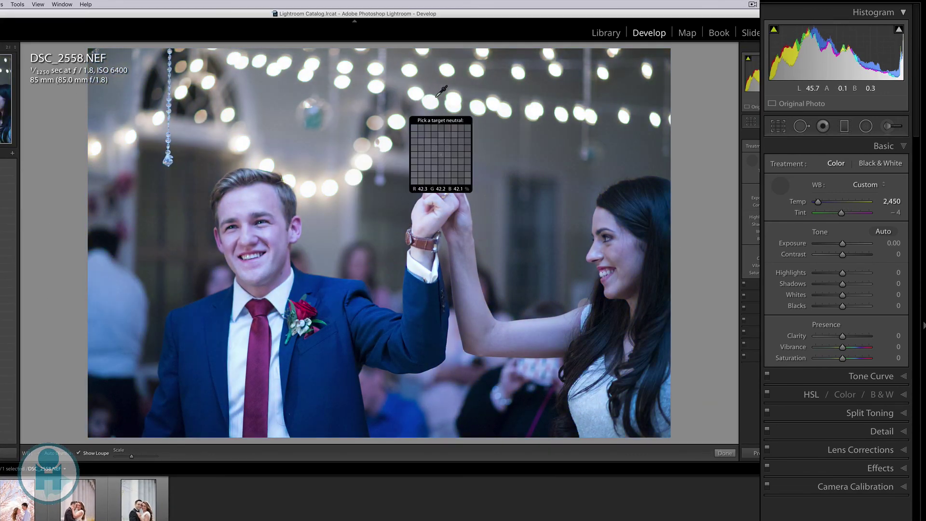
{"action": "left_click", "coordinate": [453, 94]}
{"action": "left_click", "coordinate": [457, 229]}
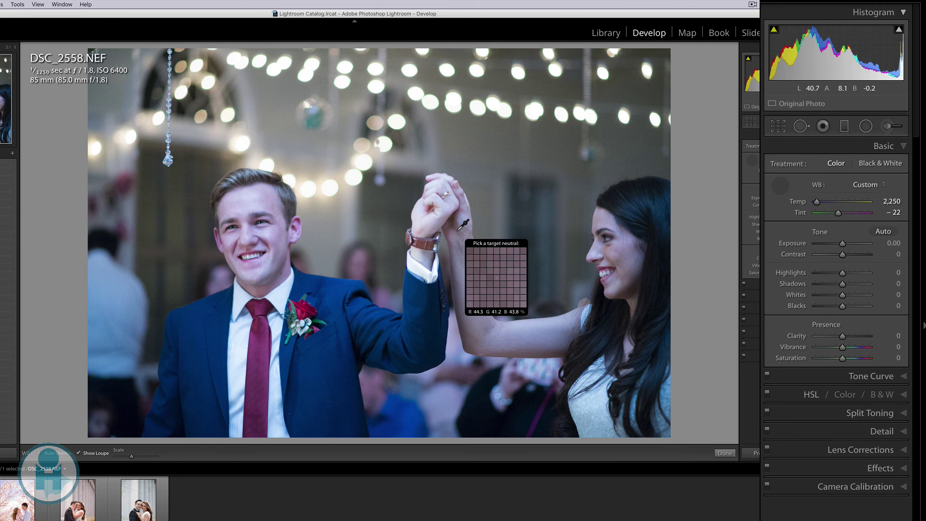
Sample neutral points in the bride's hair, settling on Temp 3,700 and Tint −17.
{"action": "left_click", "coordinate": [579, 216]}
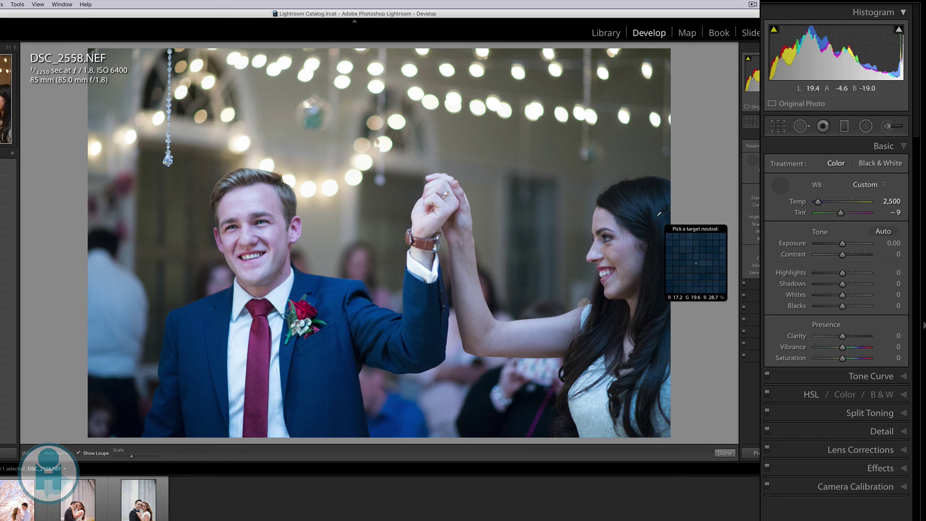
{"action": "left_click", "coordinate": [659, 213]}
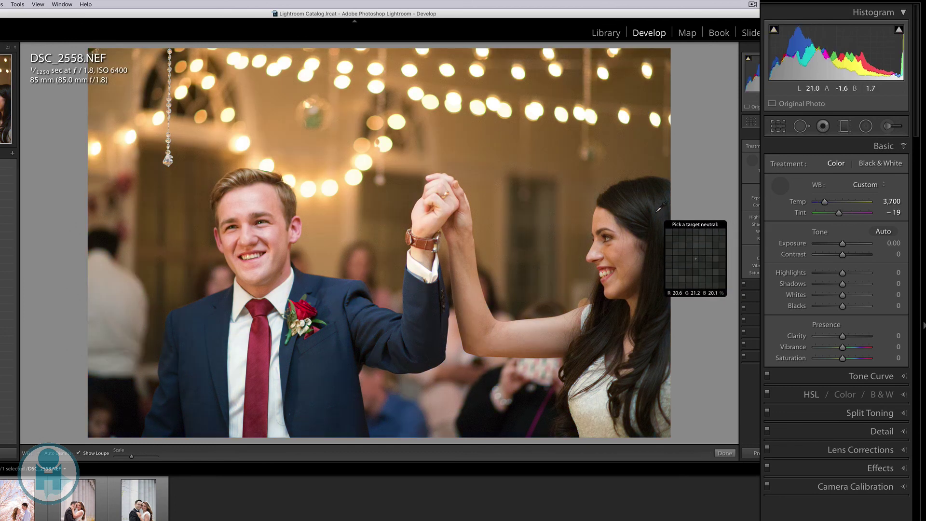
{"action": "left_click", "coordinate": [660, 209]}
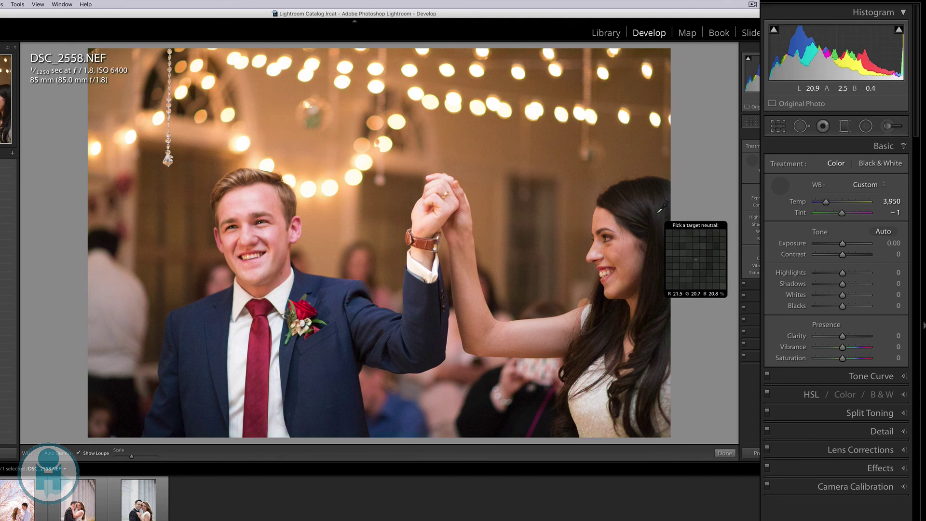
{"action": "left_click", "coordinate": [661, 211]}
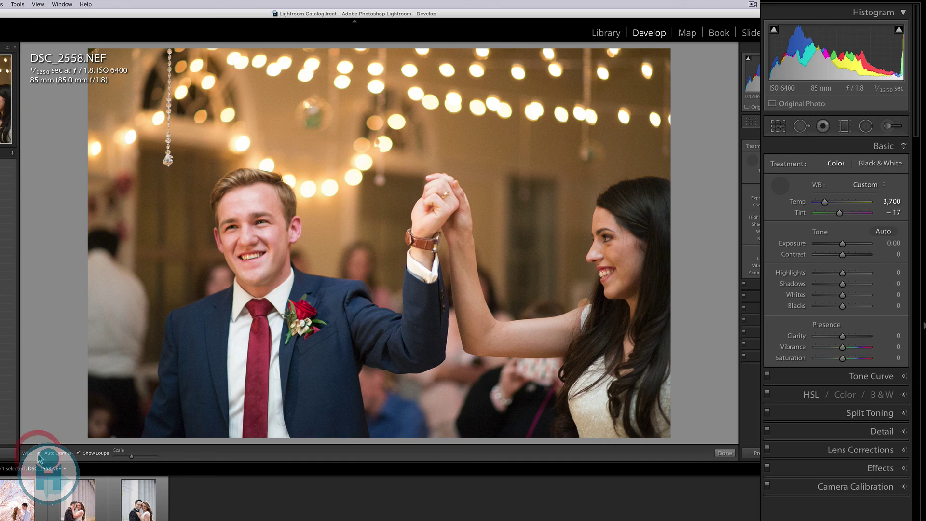
{"action": "left_click", "coordinate": [724, 454]}
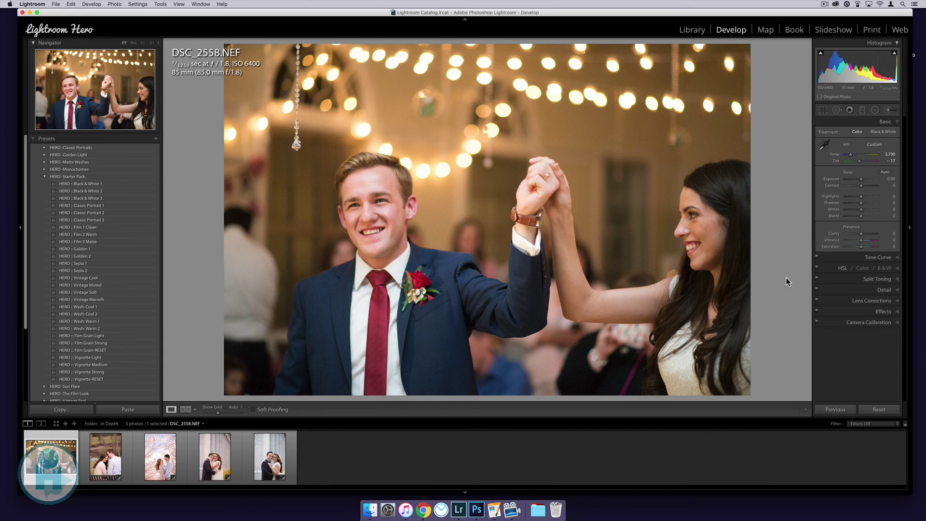
{"action": "key", "text": "shift"}
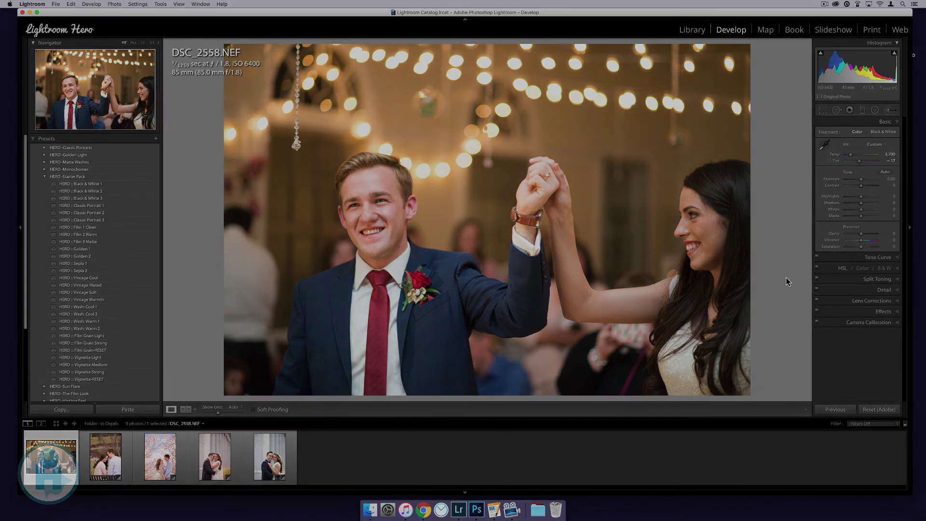